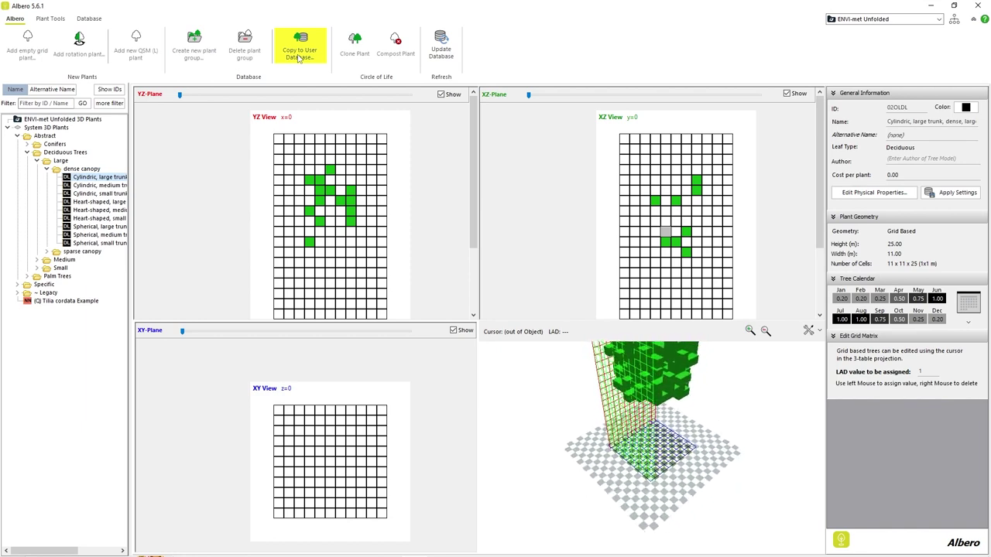
- Start a new rotation-symmetric tree and paint a diagonal edge of leaf cells beside the rotation axis
{"action": "left_click", "coordinate": [90, 120]}
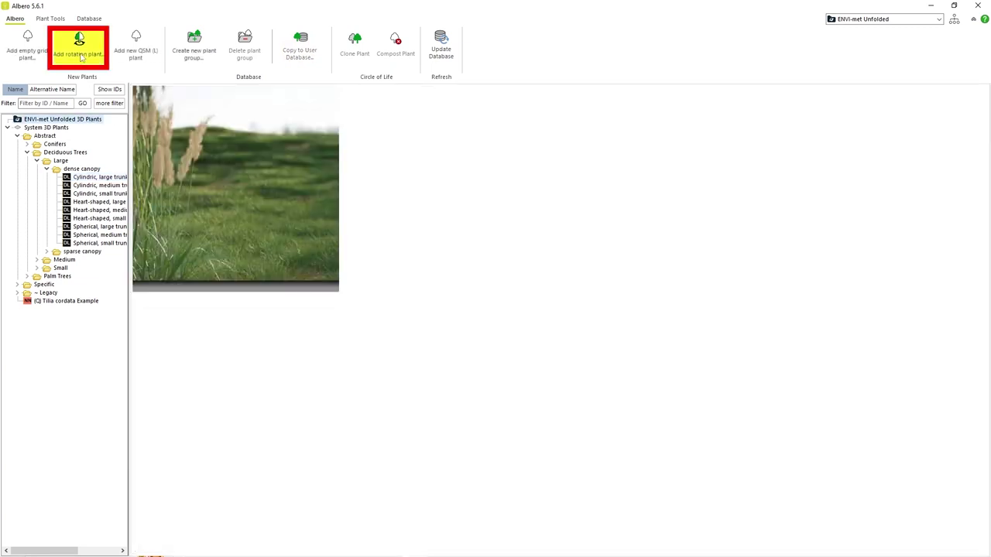
{"action": "left_click", "coordinate": [81, 56]}
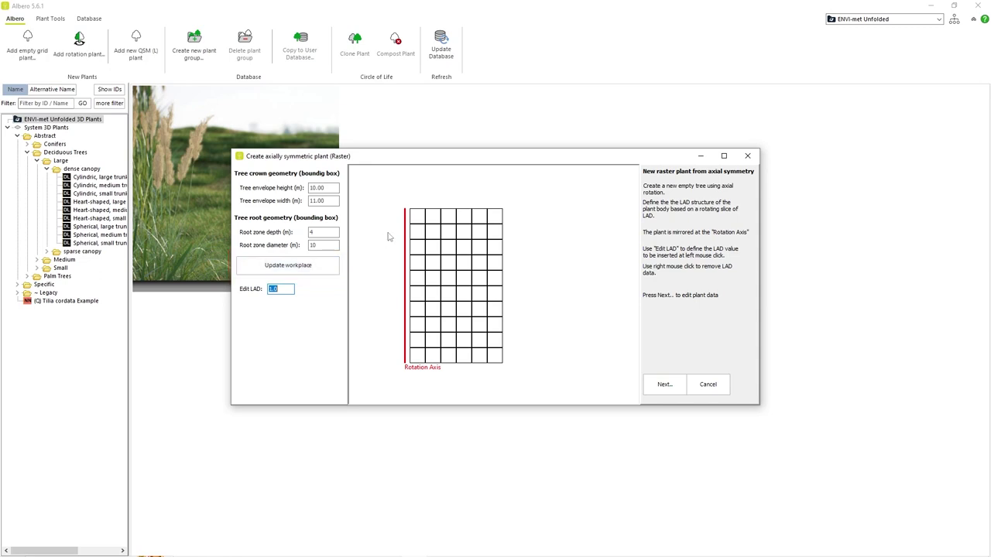
{"action": "left_click", "coordinate": [417, 216]}
{"action": "left_click", "coordinate": [432, 232]}
{"action": "left_click", "coordinate": [447, 247]}
{"action": "left_click", "coordinate": [463, 263]}
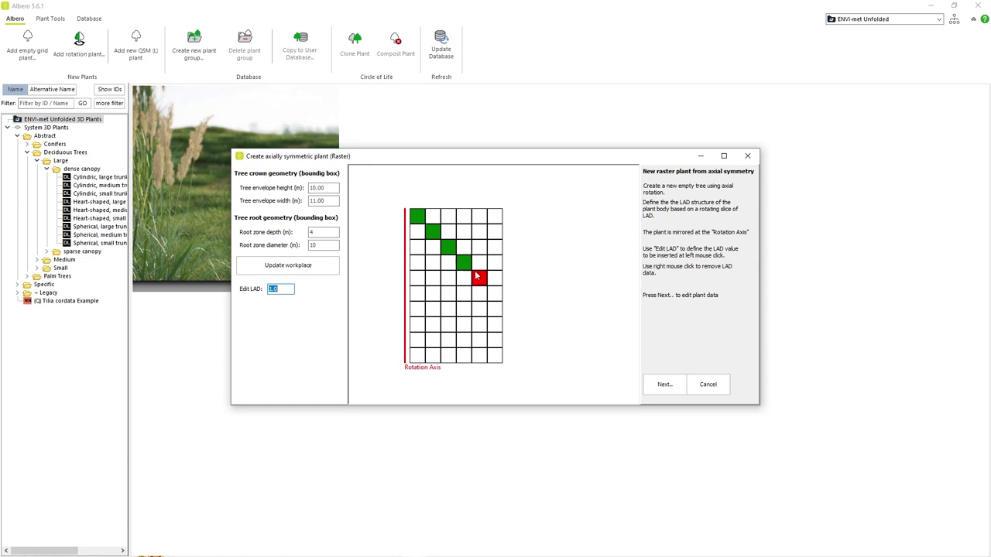
- Fill the bottom row of the slice with leaf cells
{"action": "left_click", "coordinate": [477, 276]}
{"action": "left_click", "coordinate": [494, 294]}
{"action": "left_click", "coordinate": [479, 294]}
{"action": "left_click", "coordinate": [463, 293]}
{"action": "left_click", "coordinate": [448, 293]}
{"action": "left_click", "coordinate": [432, 294]}
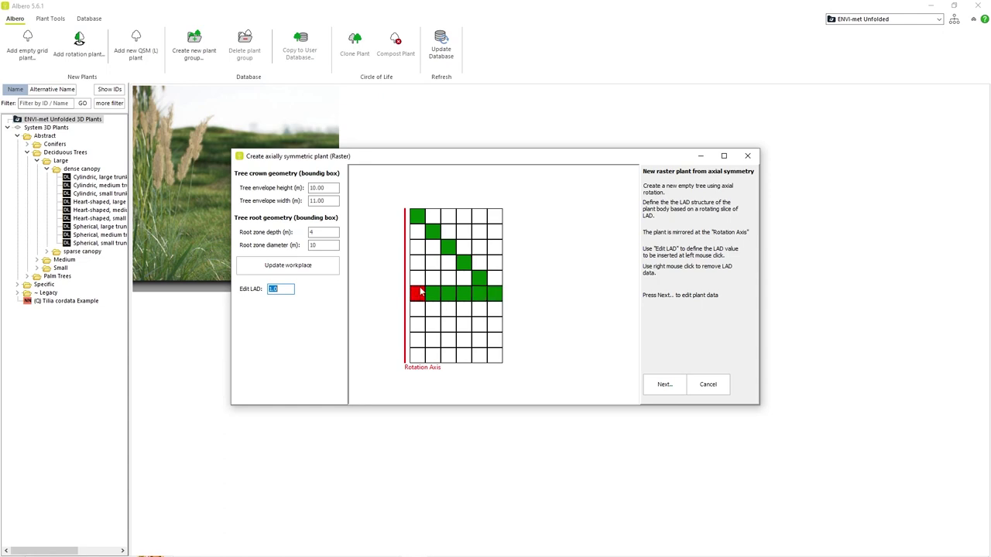
- Fill the cells between the diagonal and the rotation axis, then create the 10 m by 11 m tree
{"action": "left_click", "coordinate": [416, 293]}
{"action": "left_click", "coordinate": [416, 277]}
{"action": "left_click", "coordinate": [463, 278]}
{"action": "left_click", "coordinate": [447, 278]}
{"action": "left_click", "coordinate": [432, 278]}
{"action": "left_click", "coordinate": [448, 263]}
{"action": "left_click", "coordinate": [432, 262]}
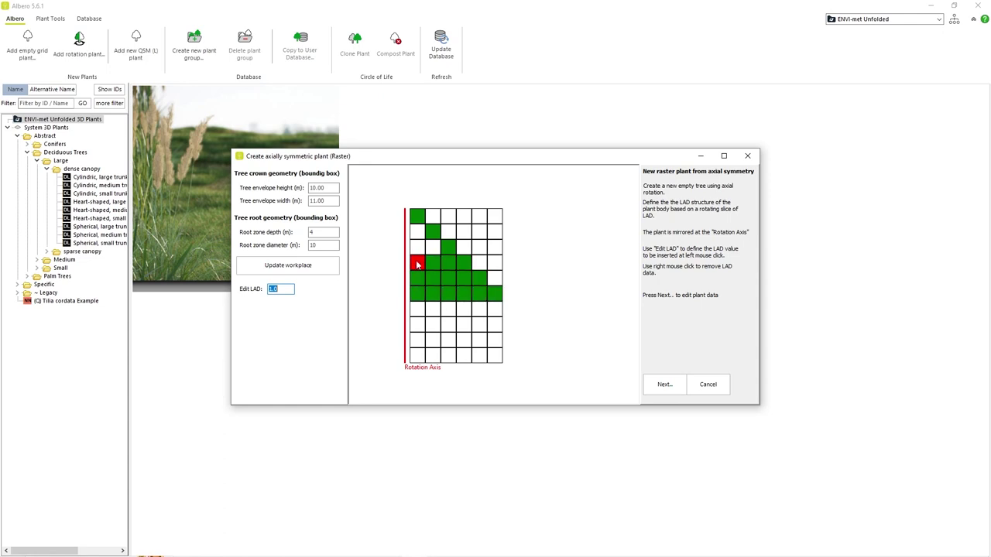
{"action": "left_click", "coordinate": [416, 262]}
{"action": "left_click", "coordinate": [432, 247]}
{"action": "left_click", "coordinate": [416, 247]}
{"action": "left_click", "coordinate": [417, 233]}
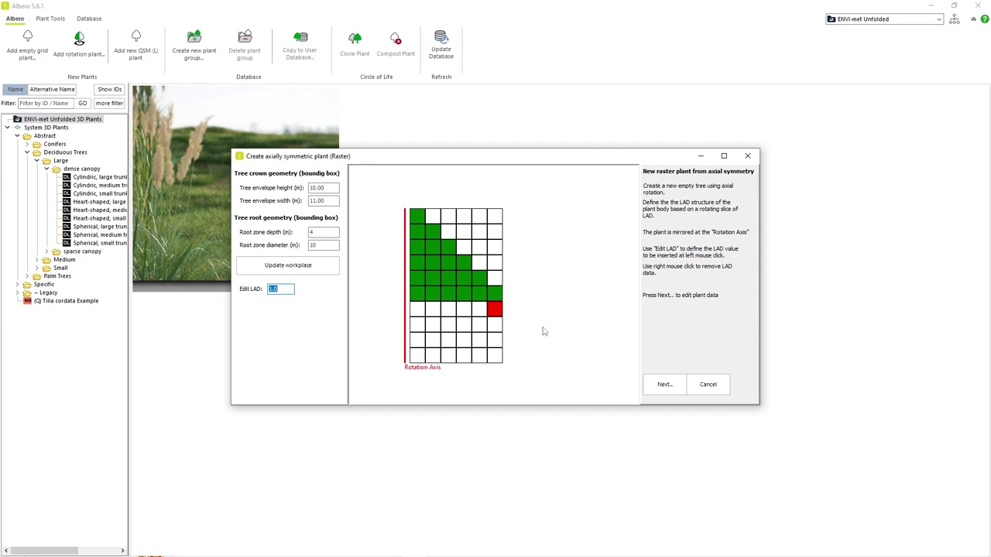
{"action": "left_click", "coordinate": [660, 383]}
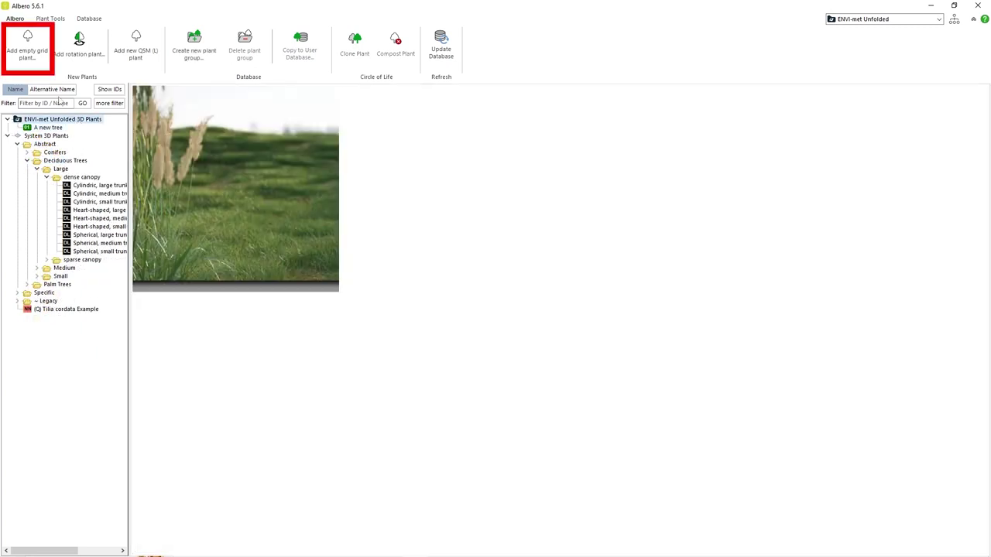
- Create an empty grid tree 10 m high and 9 m wide and add a leaf cell to its XZ slice
{"action": "left_click", "coordinate": [44, 51]}
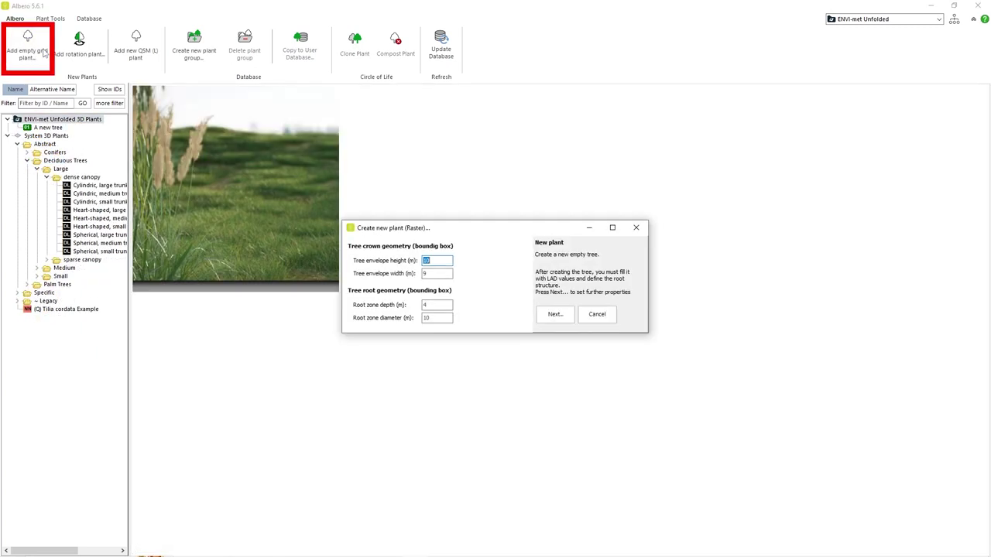
{"action": "left_click", "coordinate": [554, 313]}
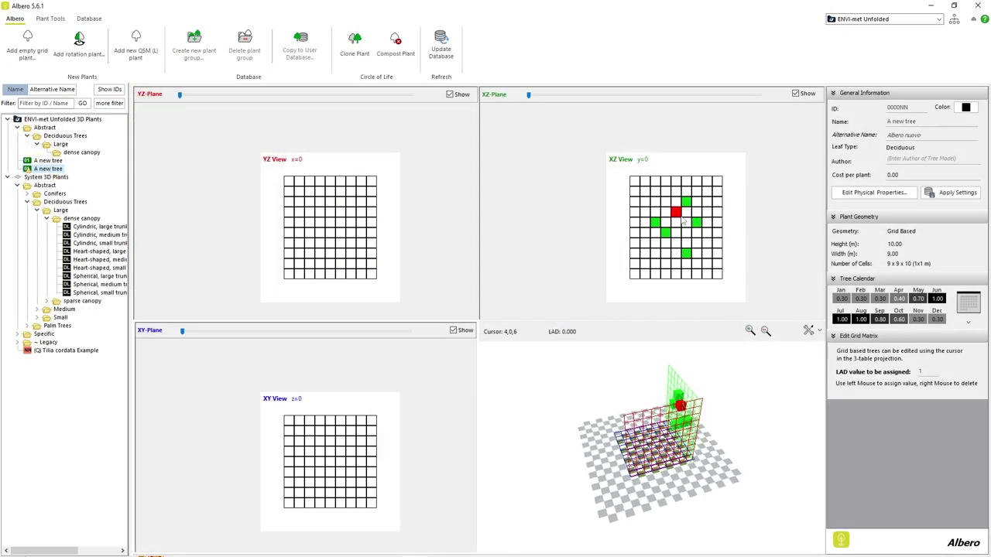
{"action": "left_click", "coordinate": [676, 224]}
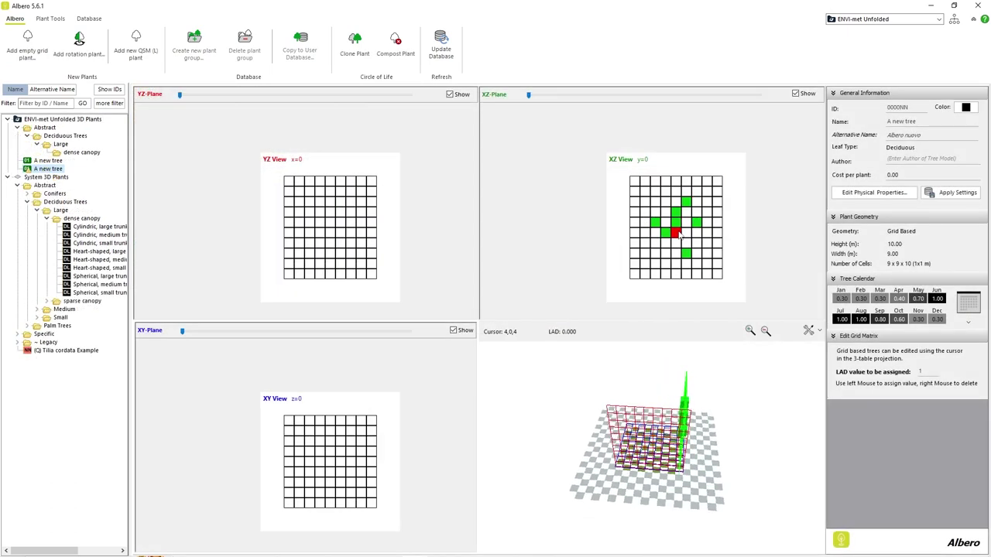
- Copy the Cylindric, large trunk, dense, large (25m) tree to the user database and add XZ leaf cells
{"action": "left_click", "coordinate": [103, 227]}
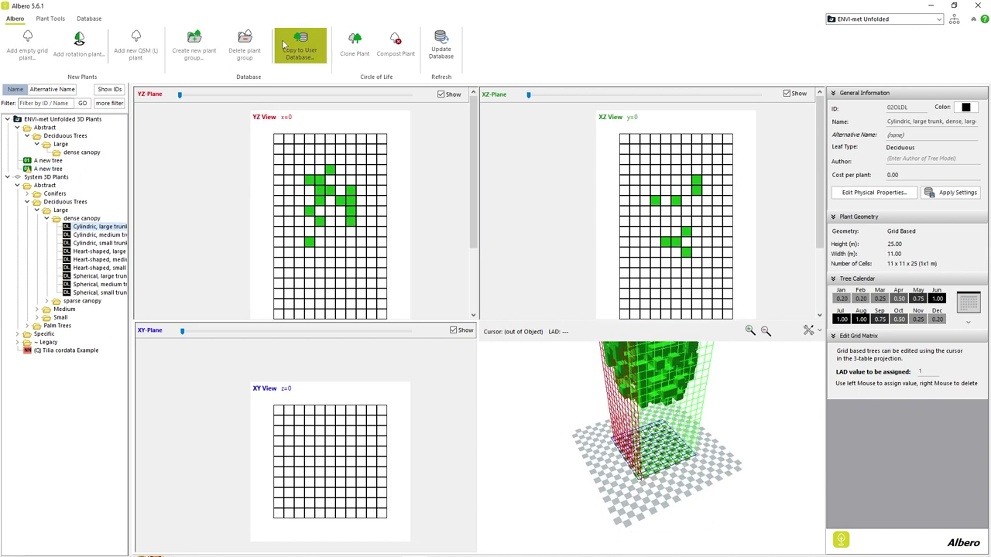
{"action": "left_click", "coordinate": [283, 44]}
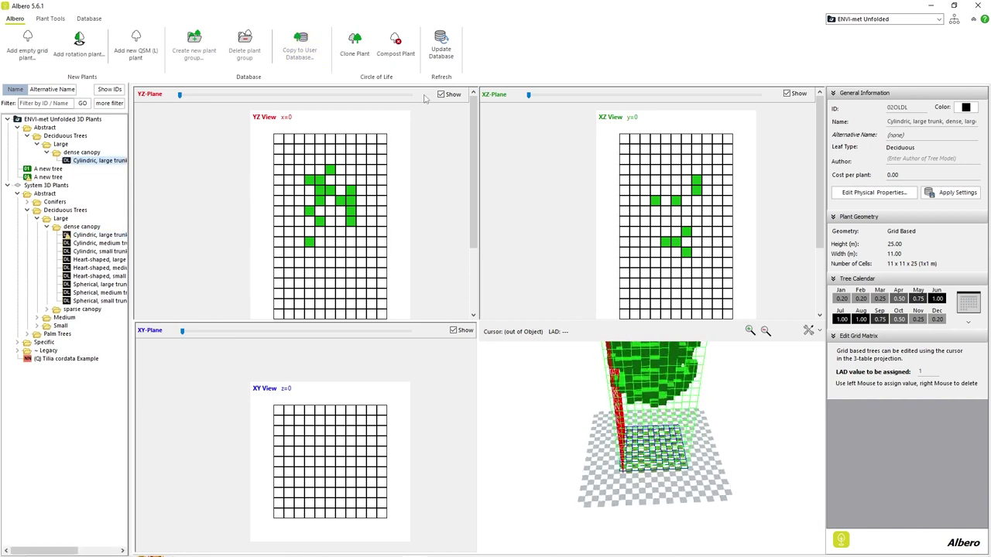
{"action": "left_click", "coordinate": [644, 221]}
{"action": "left_click", "coordinate": [644, 232]}
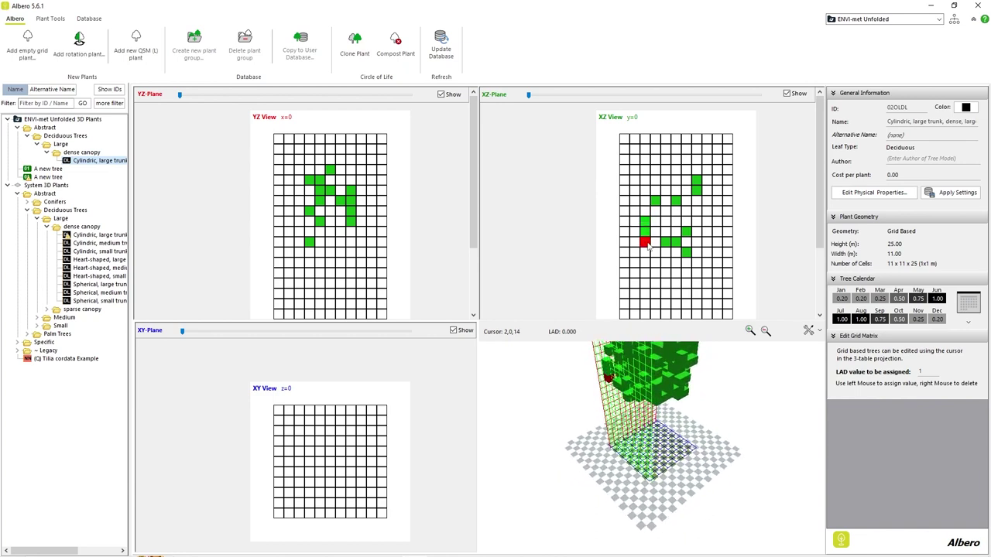
- Extend leaf cells down column x=2 and along the lower row of the XZ slice
{"action": "left_click", "coordinate": [644, 253]}
{"action": "left_click", "coordinate": [644, 262]}
{"action": "left_click", "coordinate": [645, 273]}
{"action": "left_click", "coordinate": [645, 283]}
{"action": "left_click", "coordinate": [654, 284]}
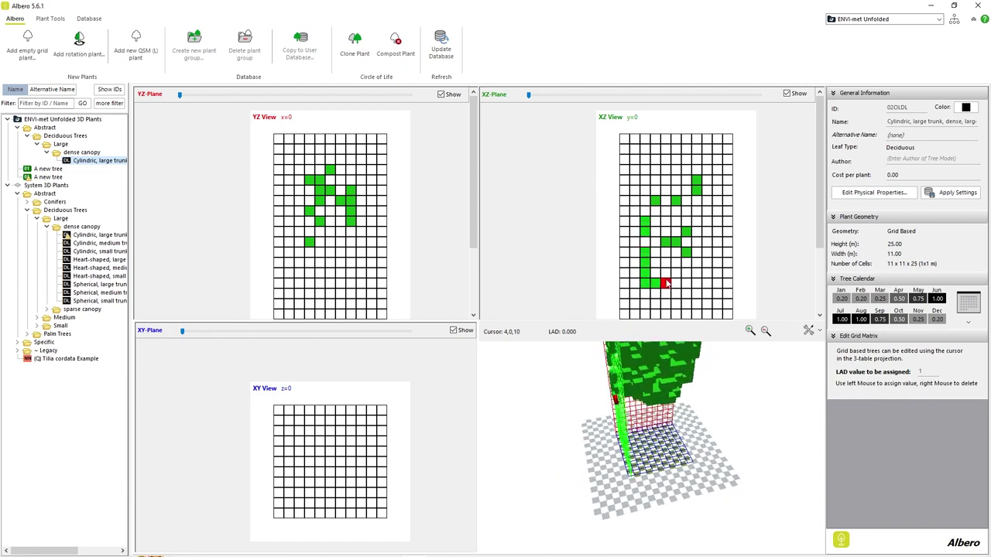
{"action": "left_click", "coordinate": [676, 283]}
{"action": "left_click", "coordinate": [686, 283]}
{"action": "left_click", "coordinate": [696, 283]}
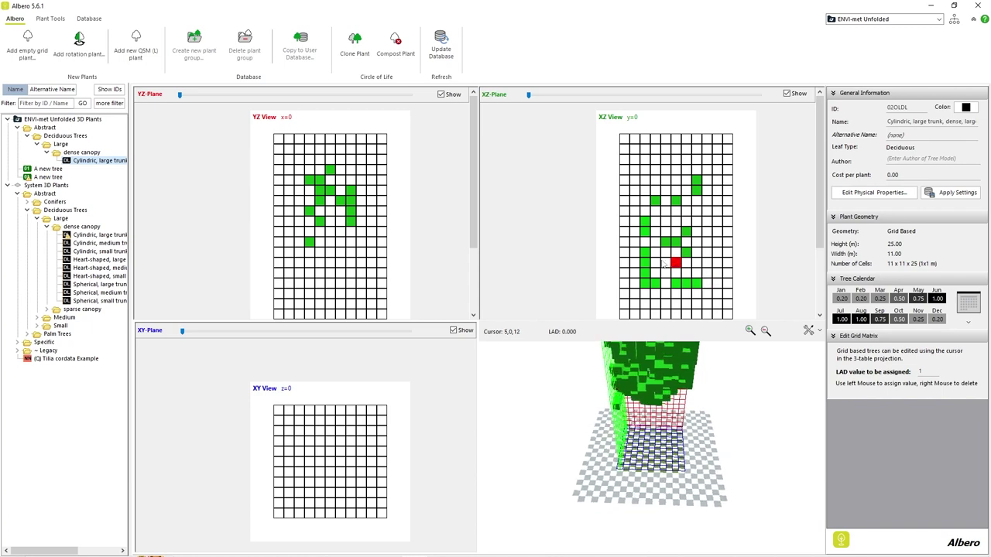
- Add leaf cells lower in the YZ slice
{"action": "left_click", "coordinate": [351, 252]}
{"action": "left_click", "coordinate": [340, 273]}
{"action": "left_click", "coordinate": [320, 252]}
{"action": "left_click", "coordinate": [319, 263]}
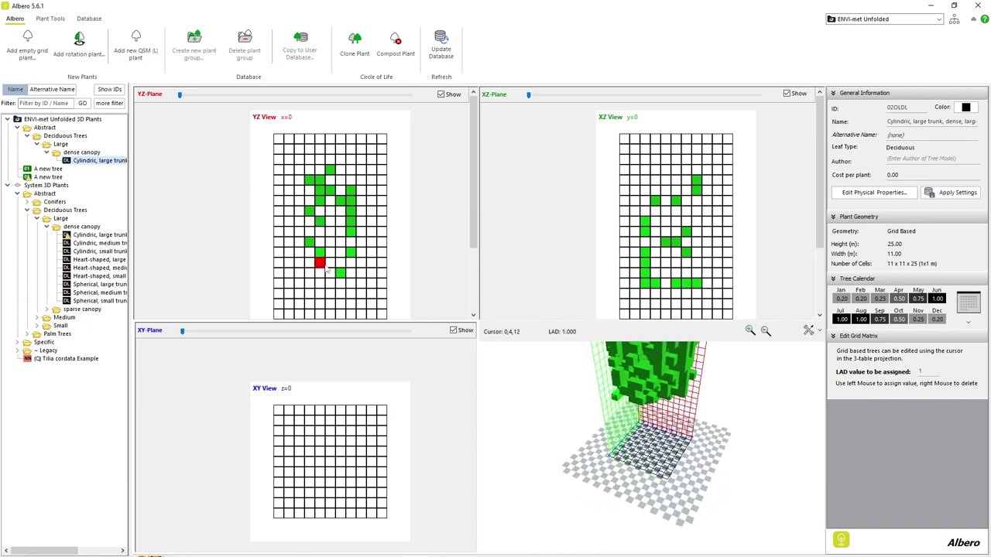
- Add five leaf cells to the ground-level (z=0) XY slice
{"action": "left_click", "coordinate": [330, 421]}
{"action": "left_click", "coordinate": [299, 430]}
{"action": "left_click", "coordinate": [298, 421]}
{"action": "left_click", "coordinate": [371, 441]}
{"action": "left_click", "coordinate": [351, 462]}
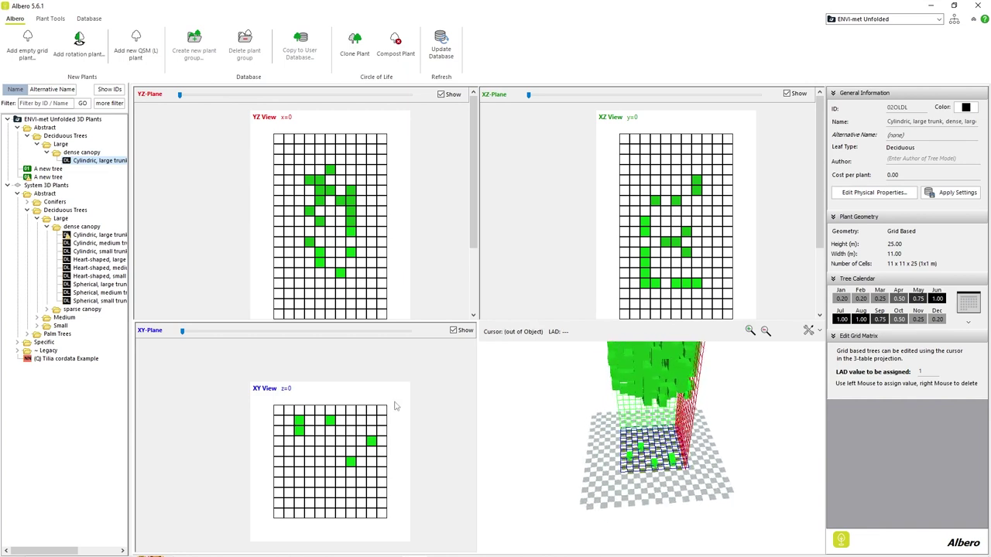
- Delete all five leaf cells from the z=0 layer again
{"action": "right_click", "coordinate": [371, 441]}
{"action": "right_click", "coordinate": [351, 462]}
{"action": "right_click", "coordinate": [330, 420]}
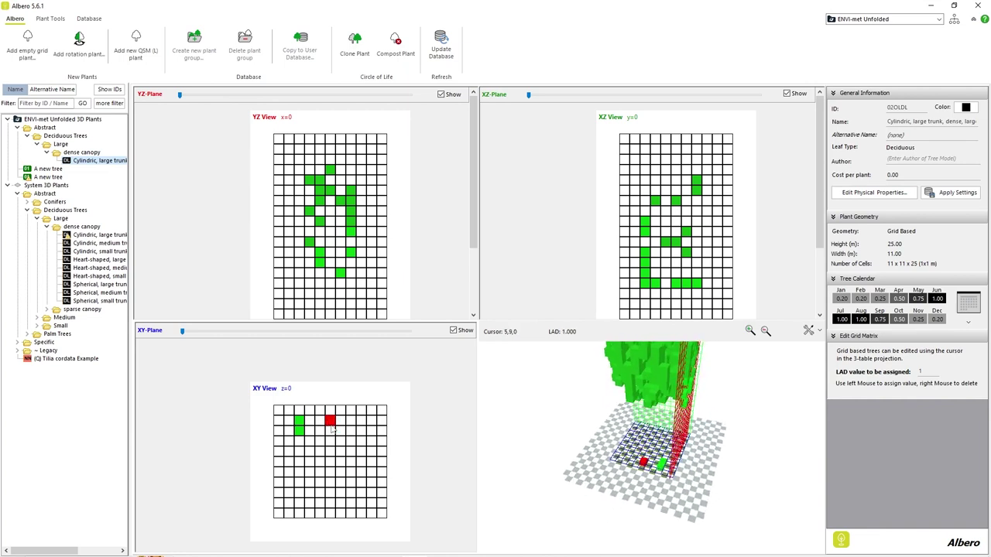
{"action": "right_click", "coordinate": [299, 420]}
{"action": "right_click", "coordinate": [299, 430]}
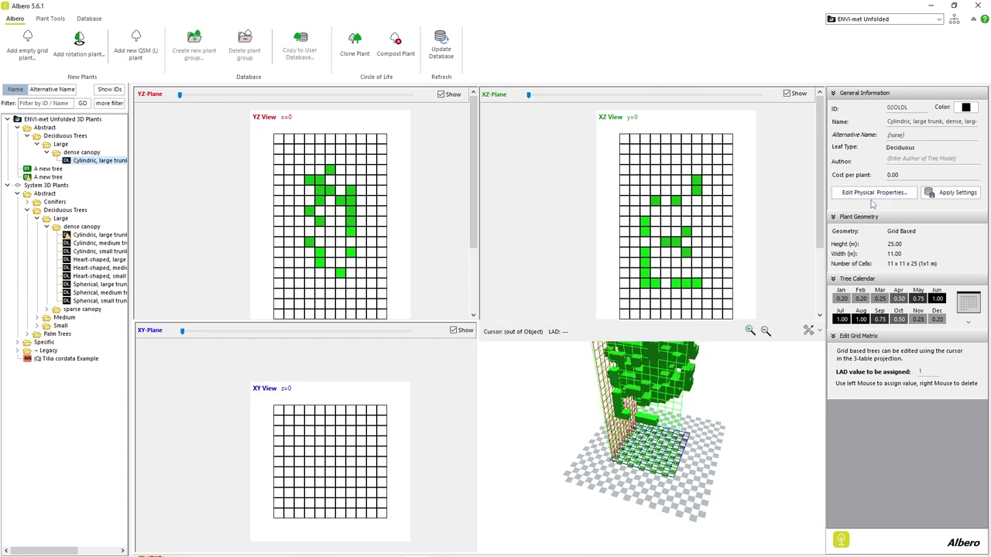
- Open the root zone profile from the physical properties and set the root diameter to 11 m
{"action": "left_click", "coordinate": [871, 199]}
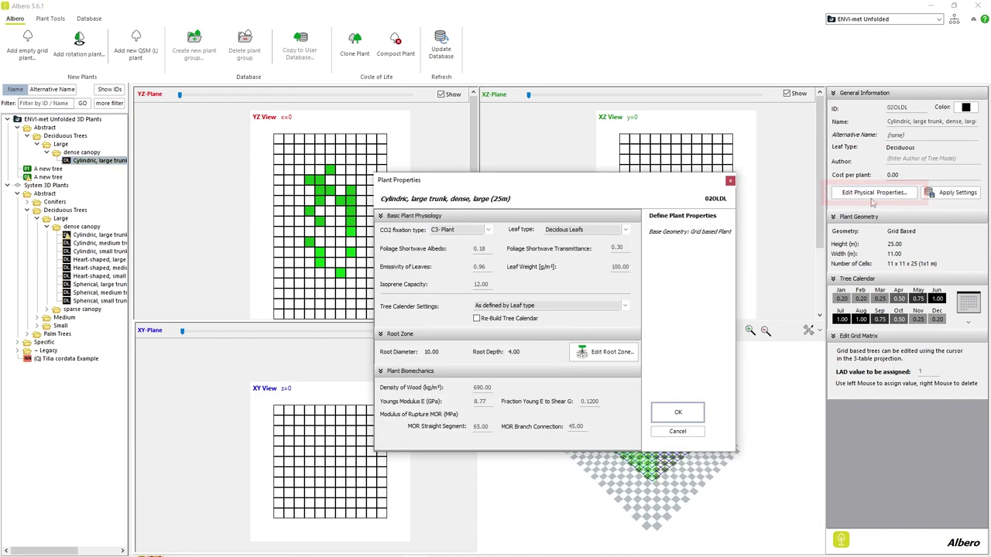
{"action": "left_click", "coordinate": [629, 352]}
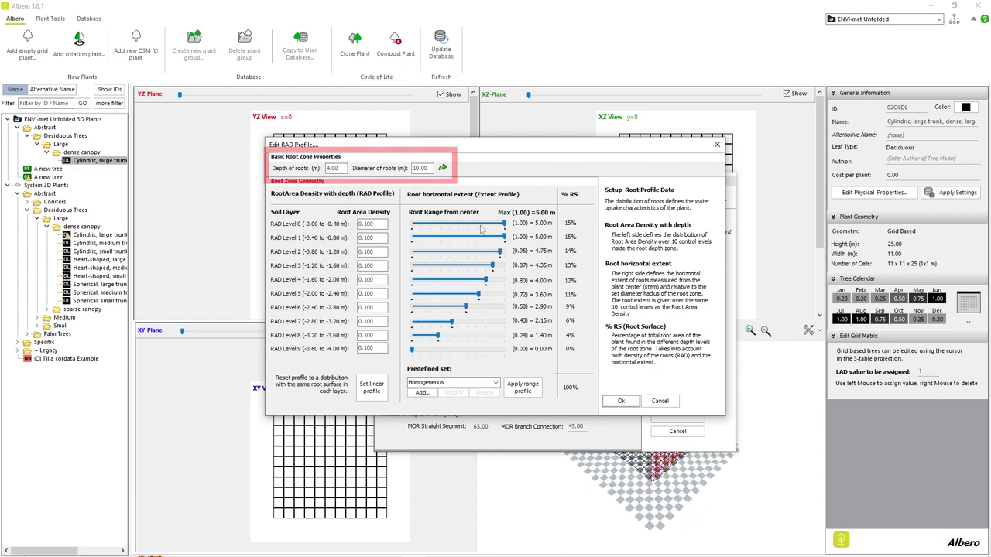
{"action": "double_click", "coordinate": [419, 168]}
{"action": "type", "text": "11"}
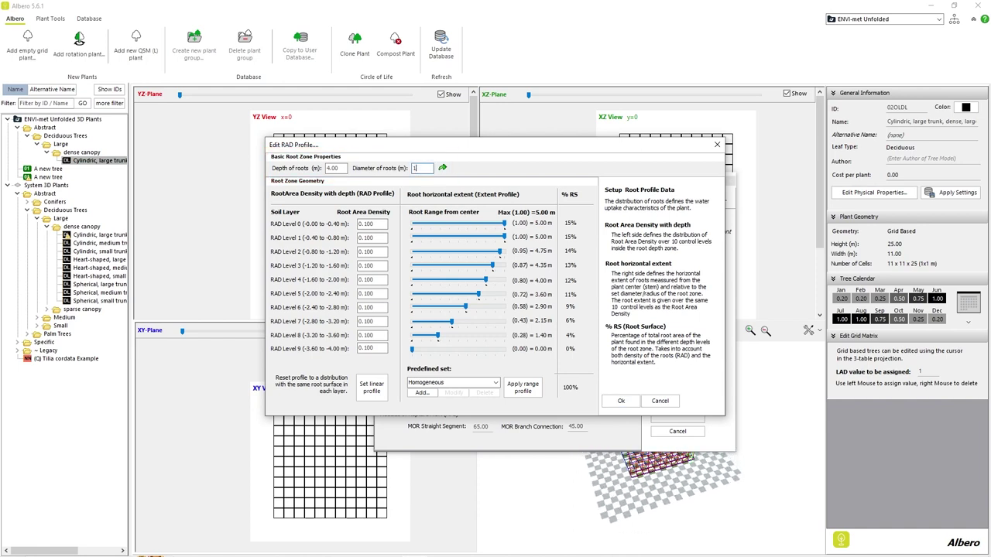
{"action": "left_click", "coordinate": [442, 167]}
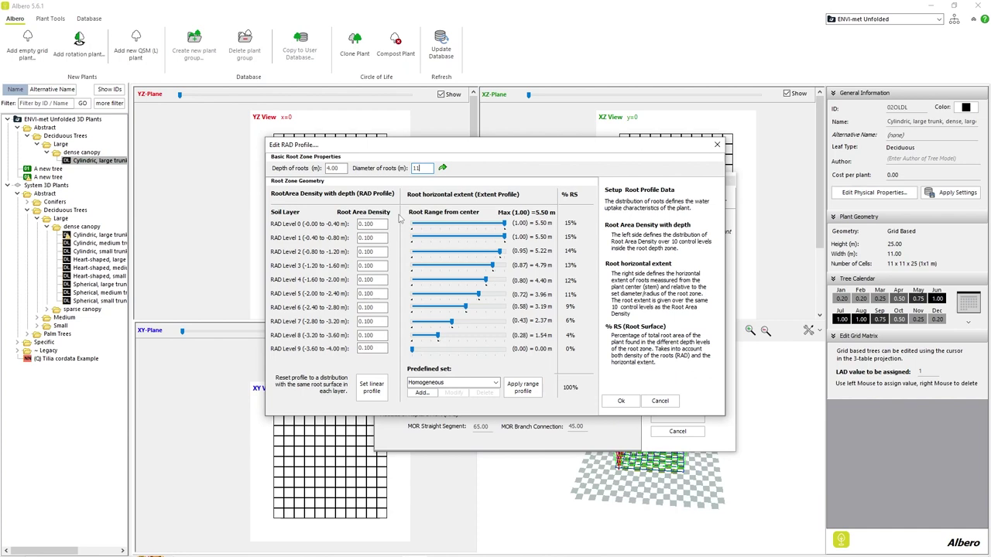
- Enter RAD 0.3, 0.2 and 0.5 for Levels 0–2, then reset all levels to a uniform 0.10 linear profile
{"action": "double_click", "coordinate": [383, 225]}
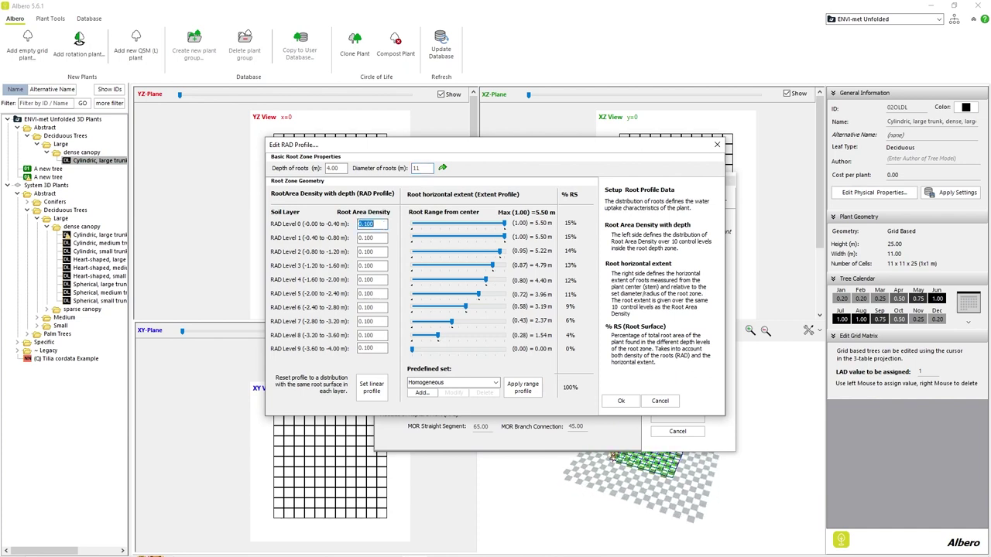
{"action": "type", "text": "0.3"}
{"action": "double_click", "coordinate": [382, 239]}
{"action": "type", "text": "0.2"}
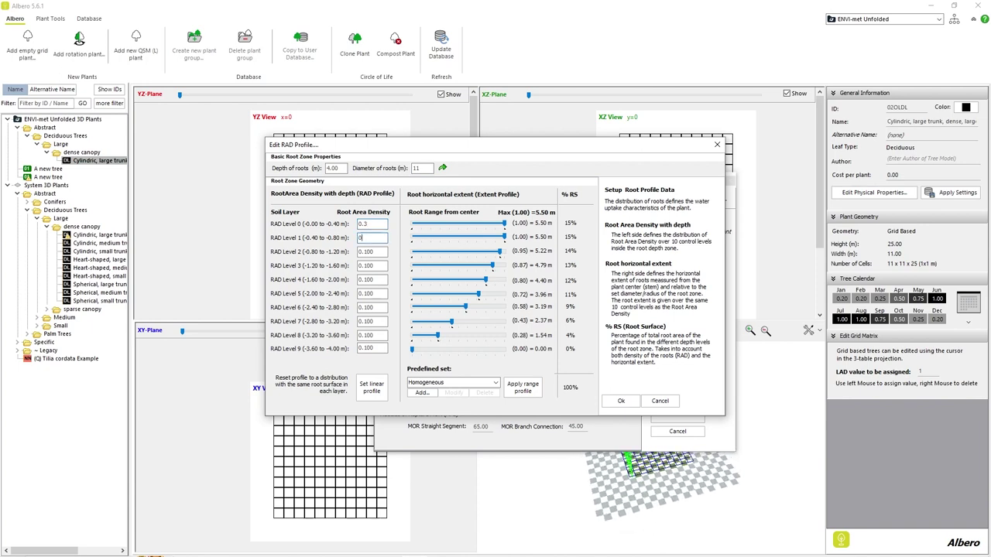
{"action": "double_click", "coordinate": [382, 252]}
{"action": "type", "text": "0."}
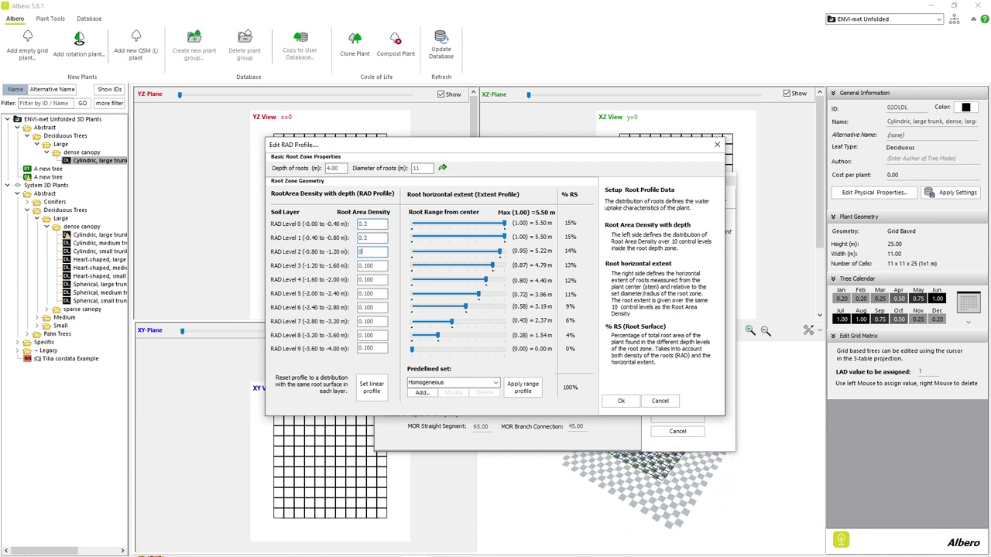
{"action": "type", "text": "5"}
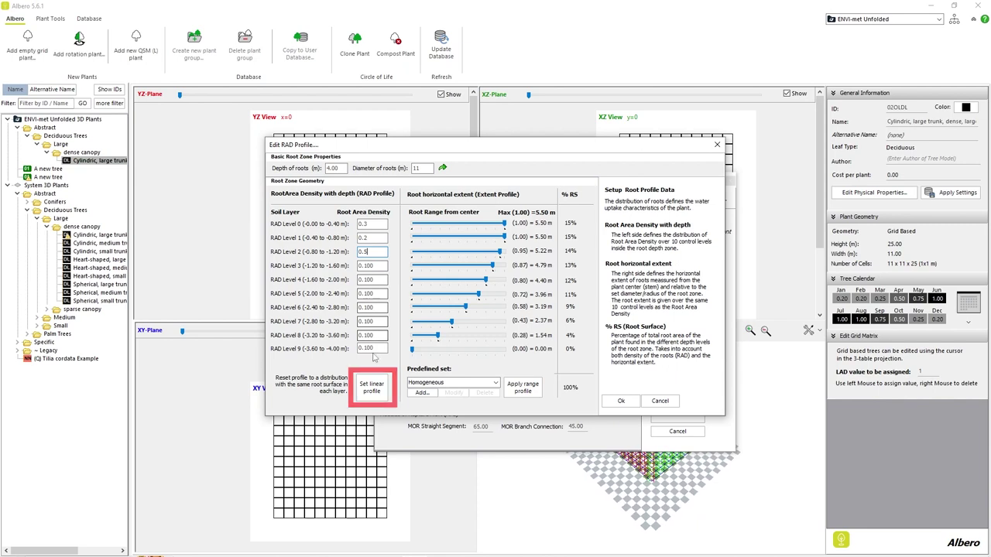
{"action": "left_click", "coordinate": [372, 392]}
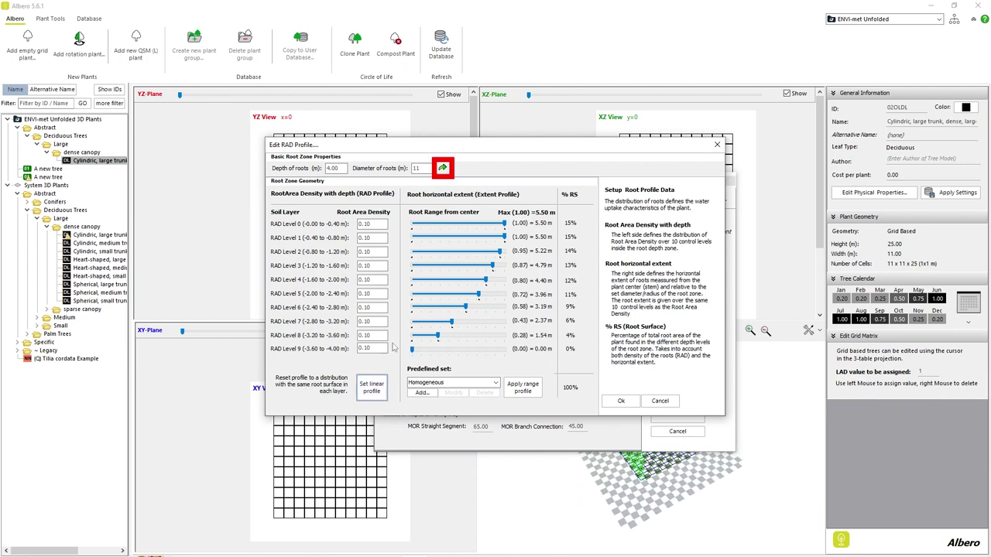
- Reapply the 11 m root diameter and apply the Triangle Lower Layers extent preset
{"action": "left_click", "coordinate": [442, 168]}
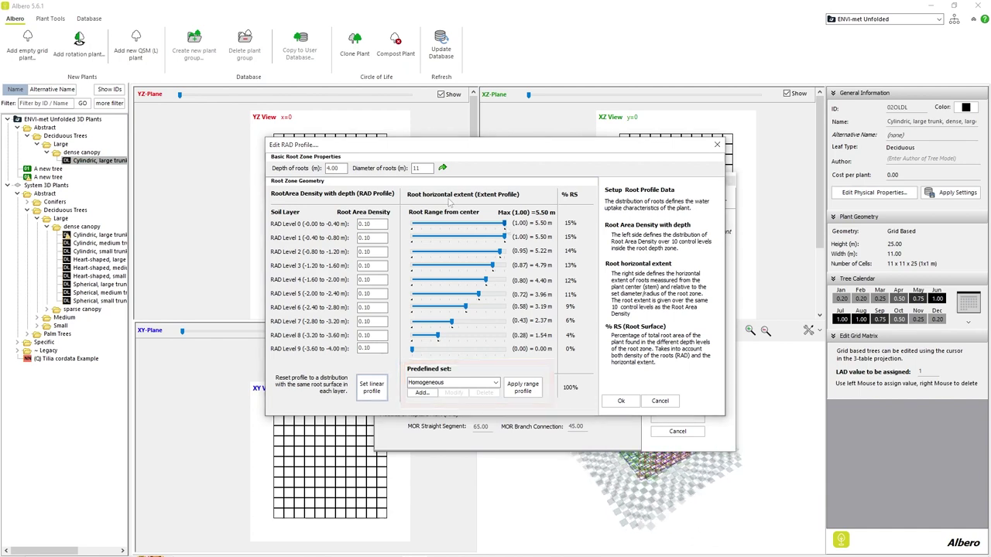
{"action": "left_click", "coordinate": [495, 383]}
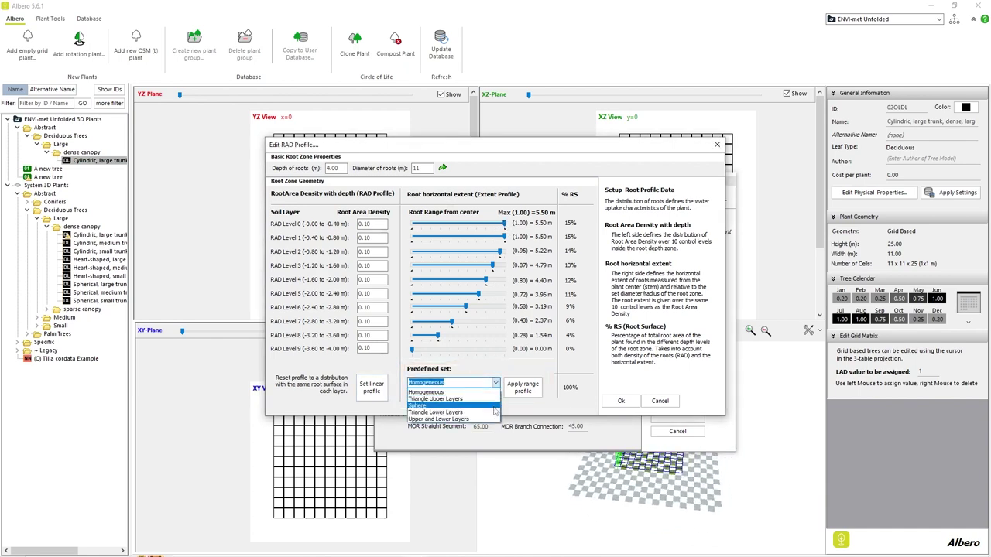
{"action": "left_click", "coordinate": [464, 412]}
{"action": "left_click", "coordinate": [520, 389]}
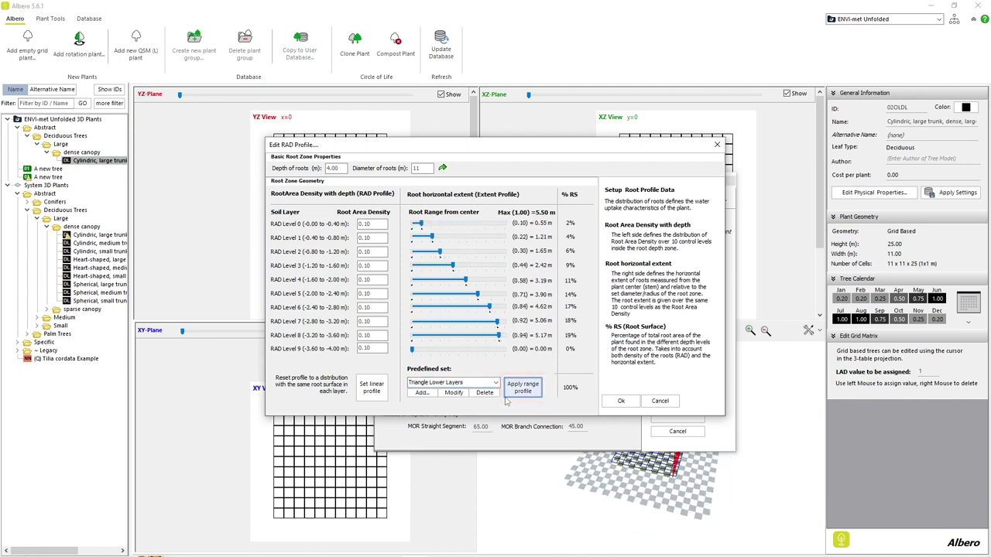
- Name the extent profile 'new profile' and cut Level 8's root extent to 2.86 m
{"action": "left_click", "coordinate": [476, 382]}
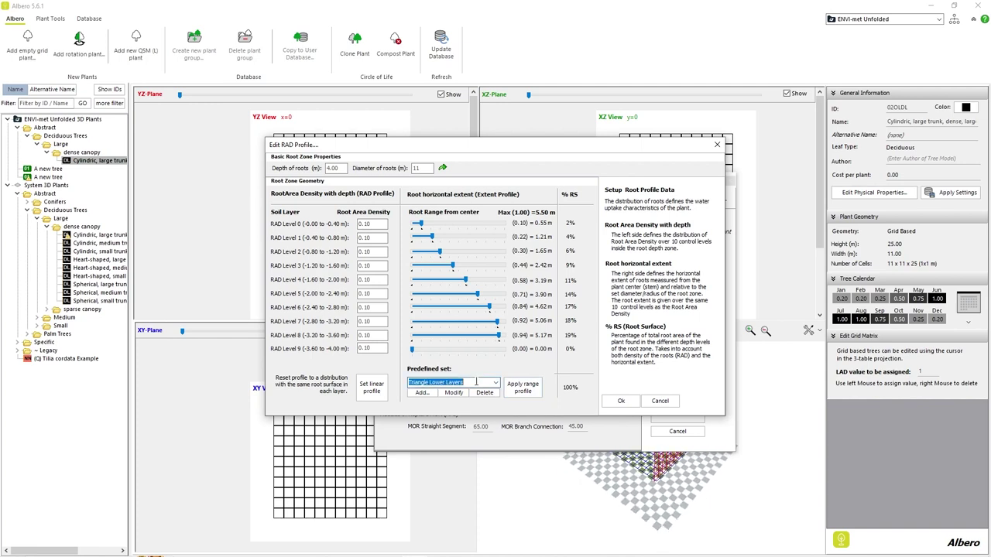
{"action": "type", "text": "new "}
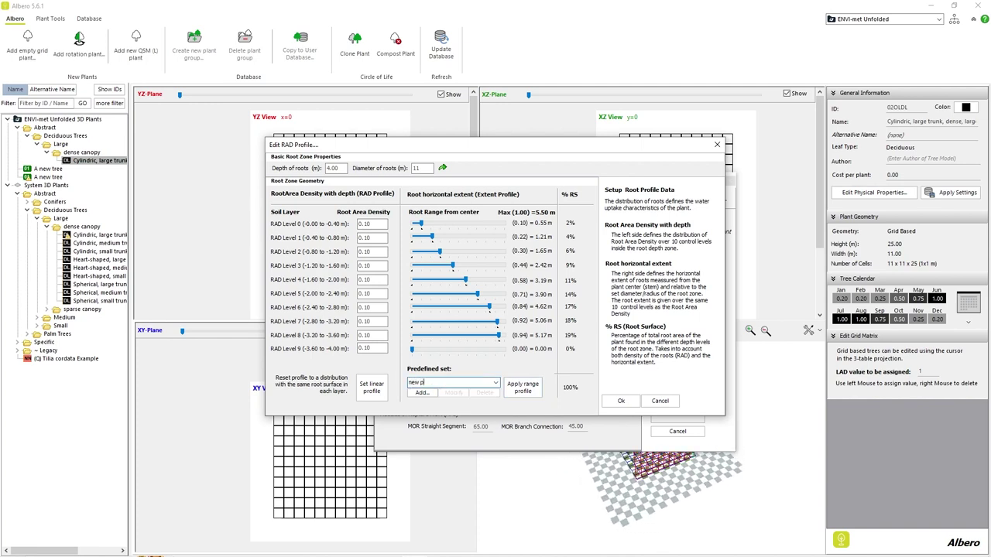
{"action": "type", "text": "profile"}
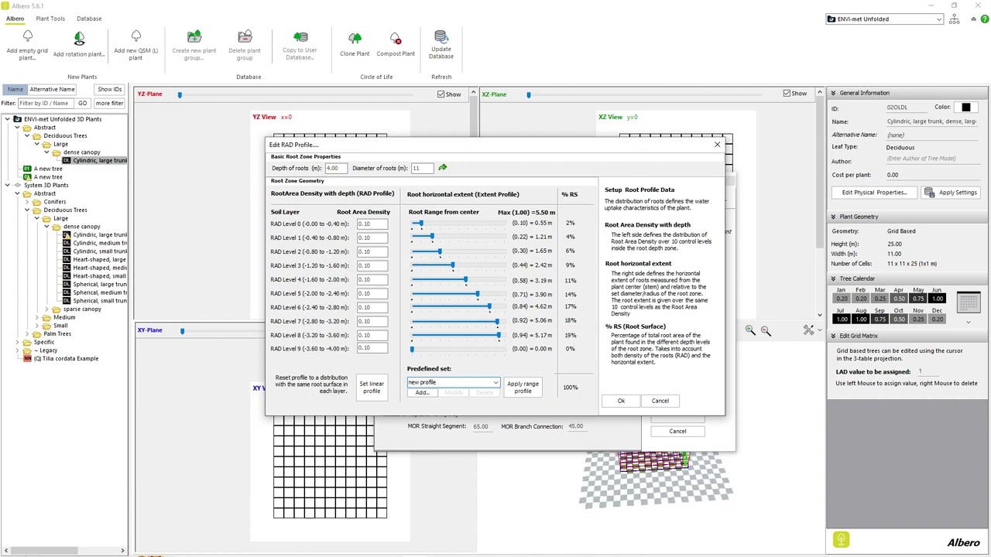
{"action": "left_click_drag", "start_coordinate": [498, 336], "coordinate": [459, 335]}
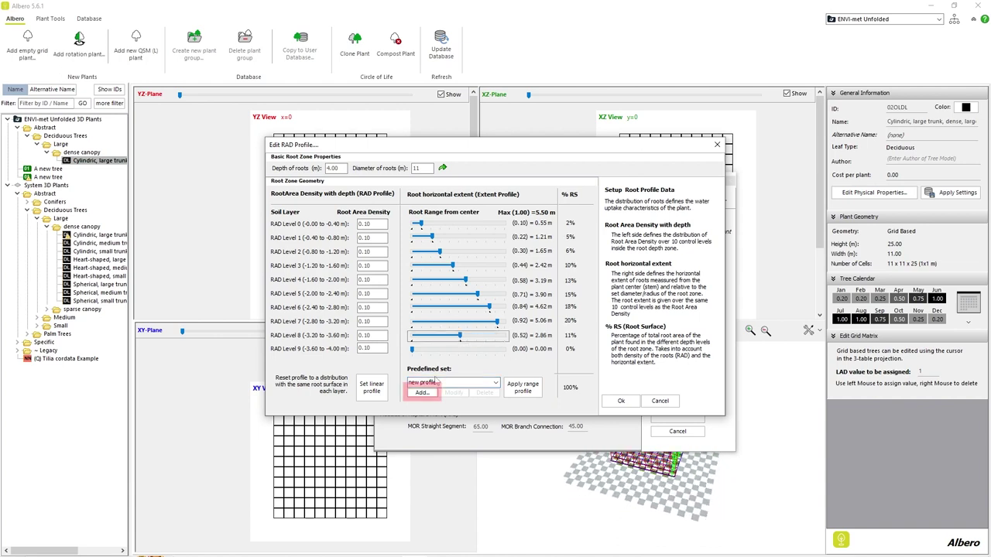